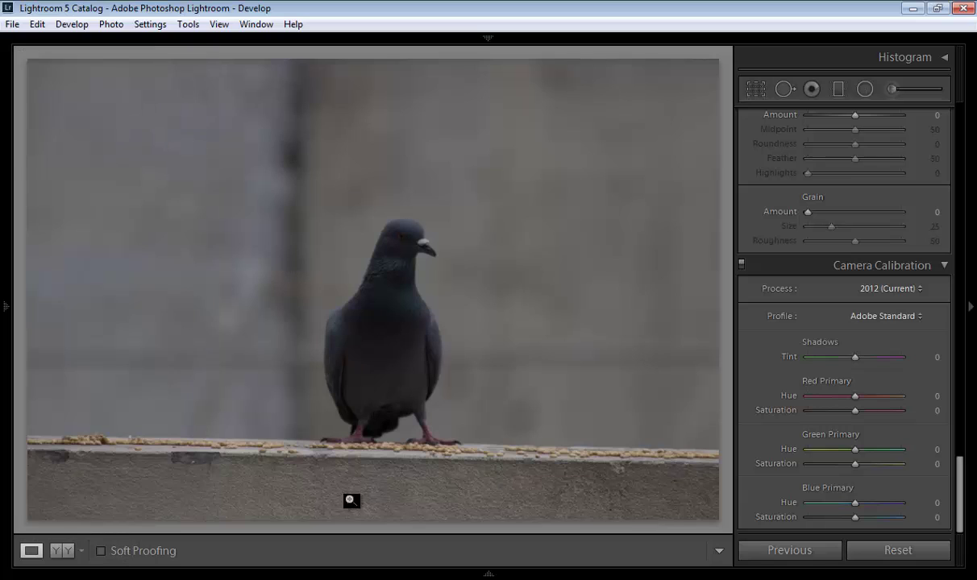
Browse the pigeon thumbnails in the filmstrip and load IMG_5164, the pecking pigeon, in Develop
mouse_move(490, 574)
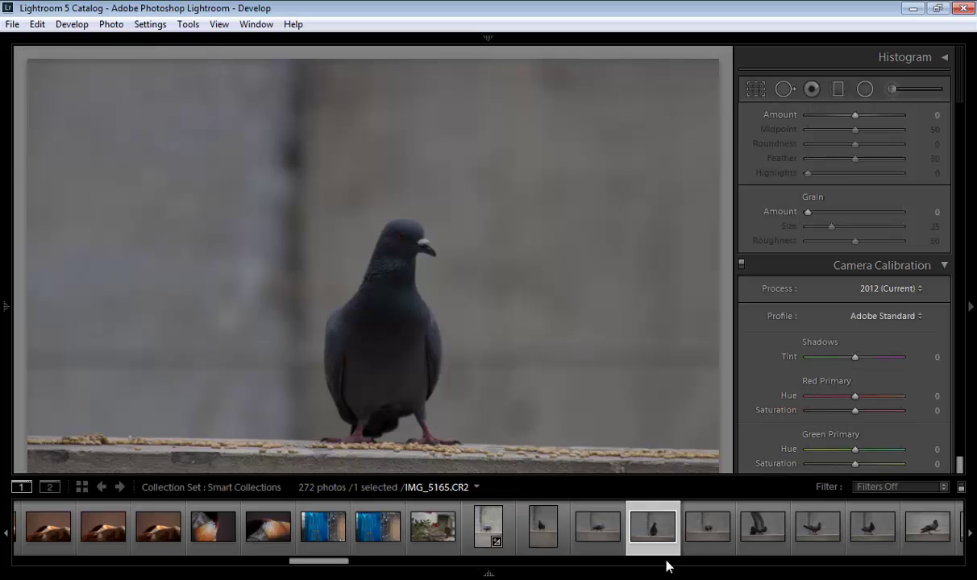
left_click(708, 534)
left_click(762, 527)
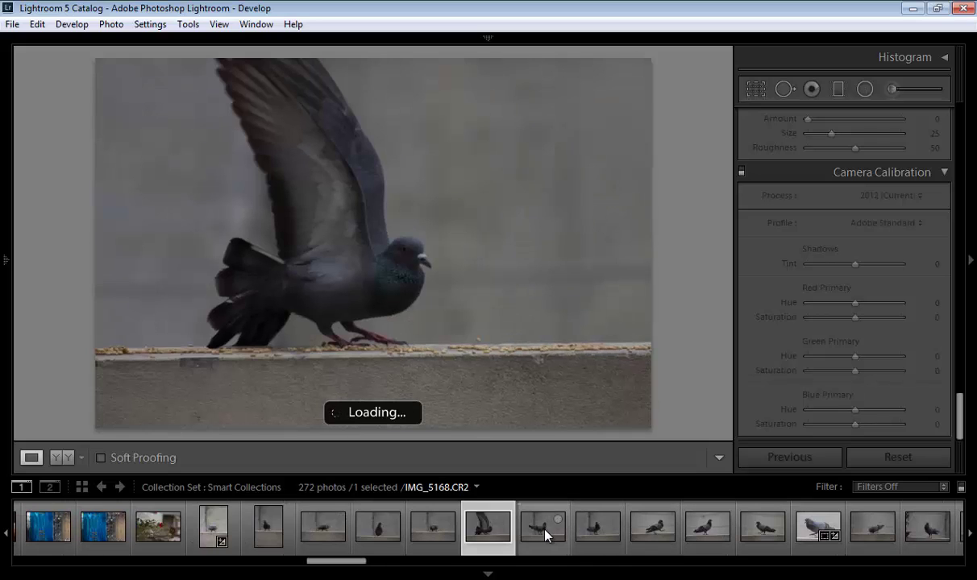
left_click(556, 532)
left_click(597, 533)
left_click(648, 536)
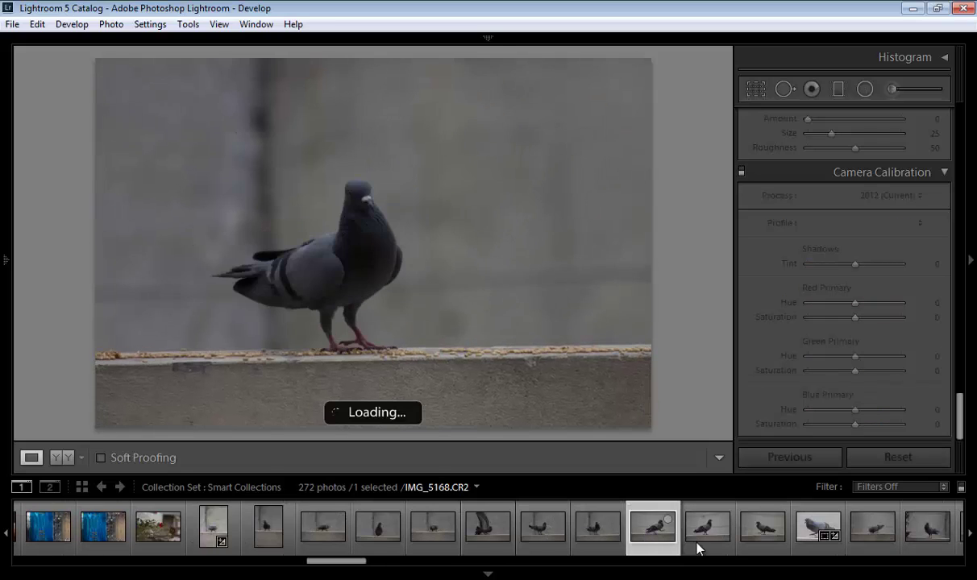
left_click(709, 533)
left_click(760, 539)
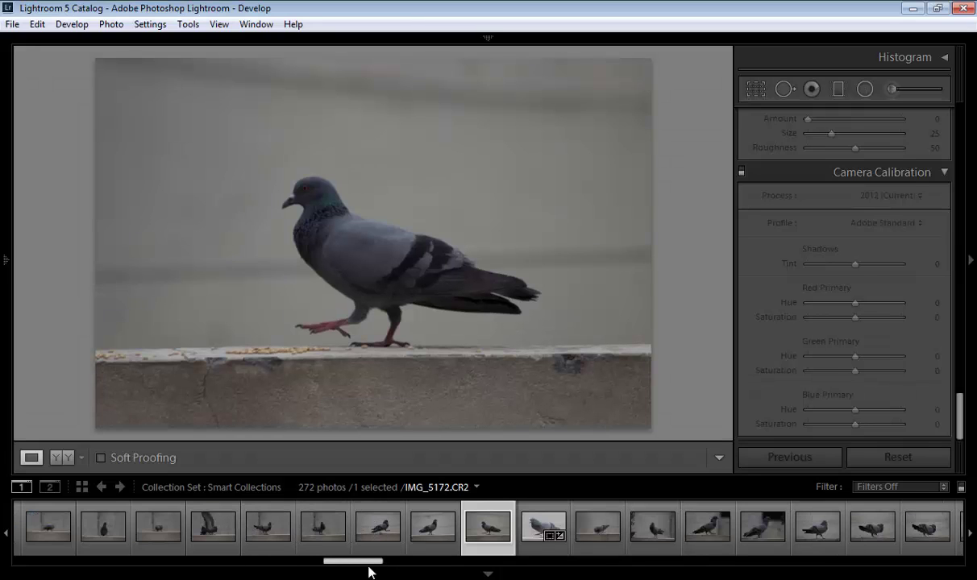
left_click_drag(366, 572, 344, 574)
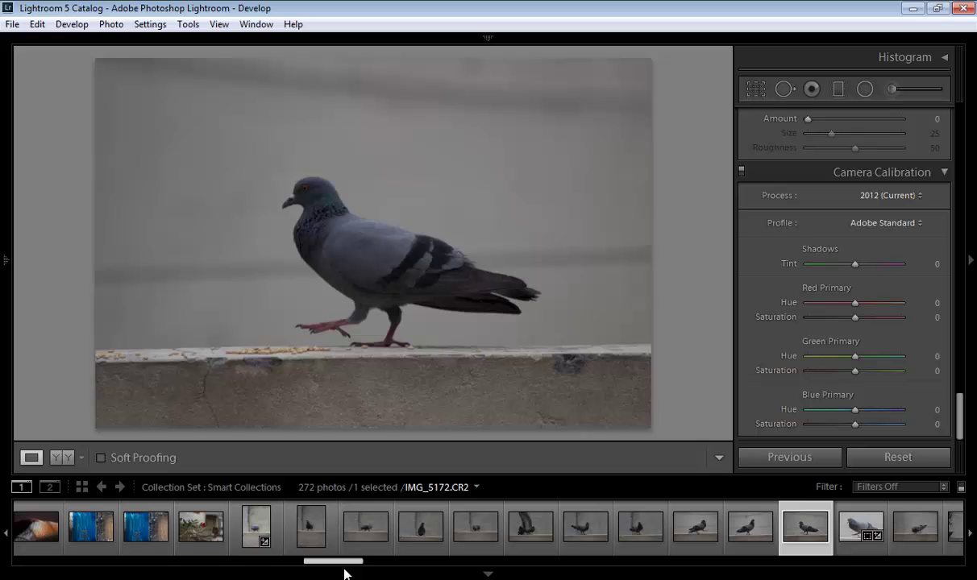
left_click(361, 531)
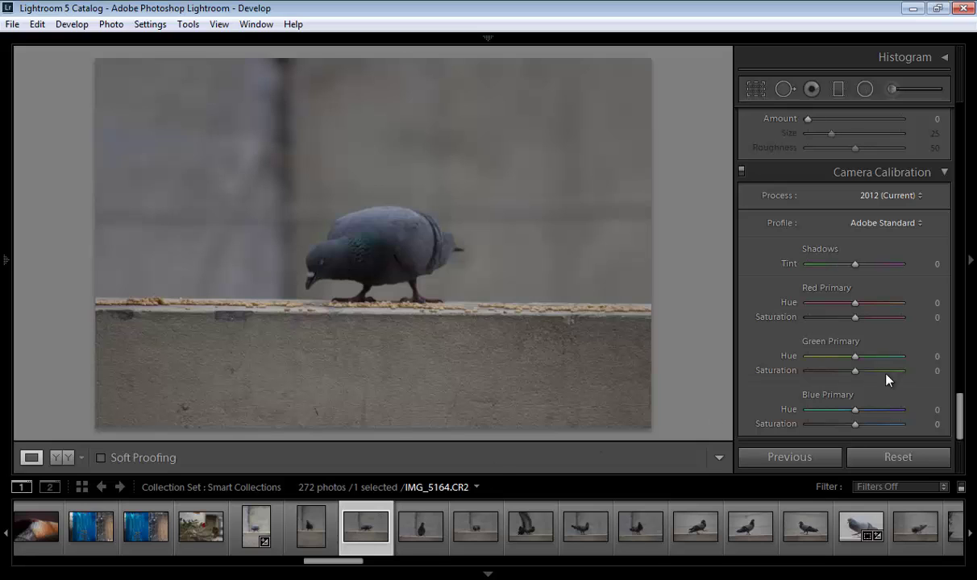
In the Basic panel, set Shadows to +100, Whites to +59 and Clarity to +48
left_click_drag(961, 409, 960, 125)
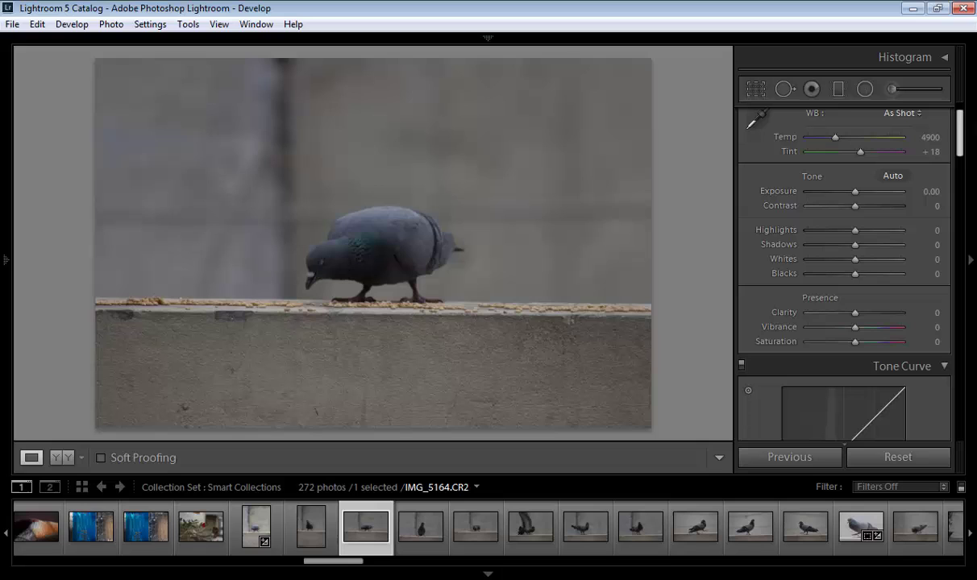
left_click_drag(855, 244, 902, 244)
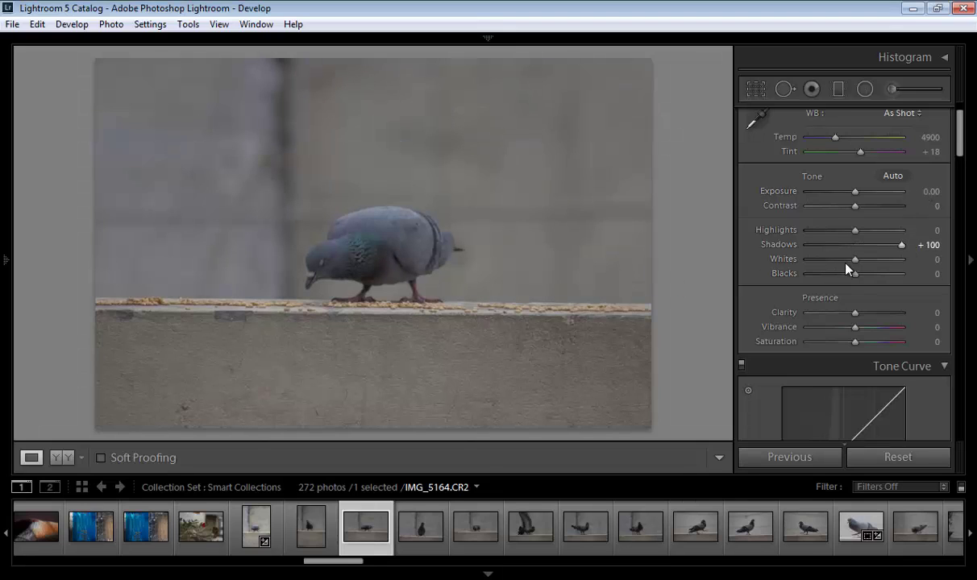
left_click_drag(855, 258, 882, 259)
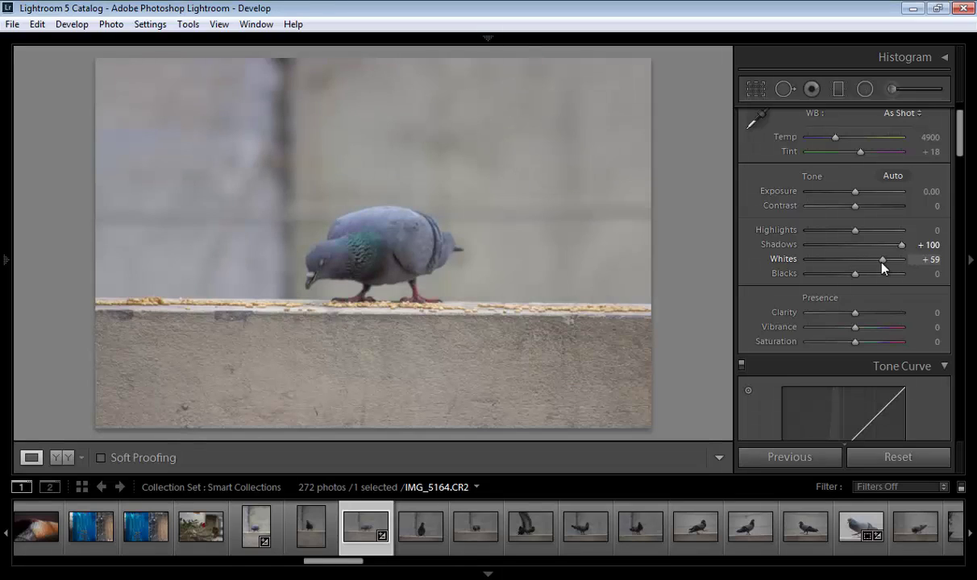
left_click_drag(854, 314, 879, 315)
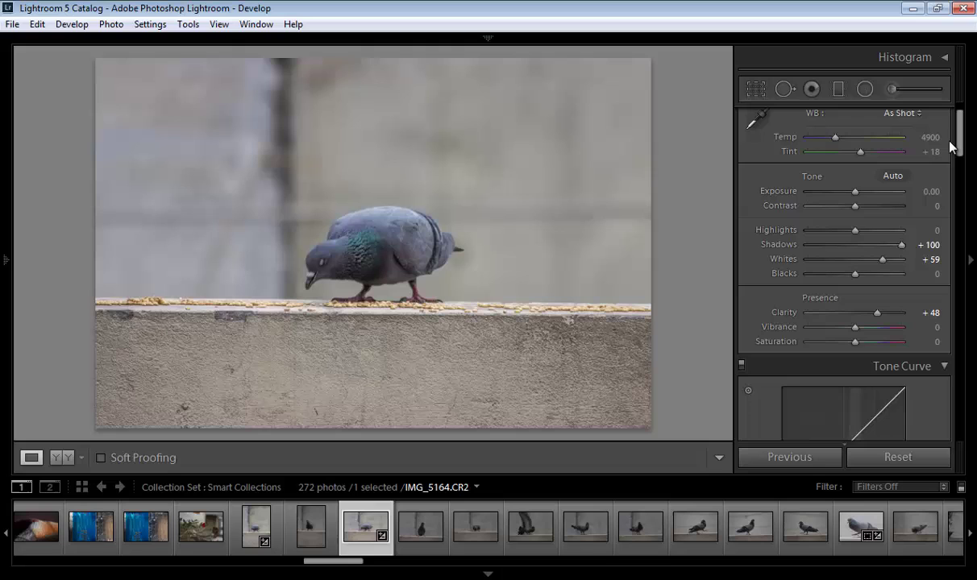
Raise Sharpening Amount to 98 and set Post-Crop Vignetting Amount to -14
left_click_drag(958, 141, 963, 341)
left_click_drag(824, 144, 871, 160)
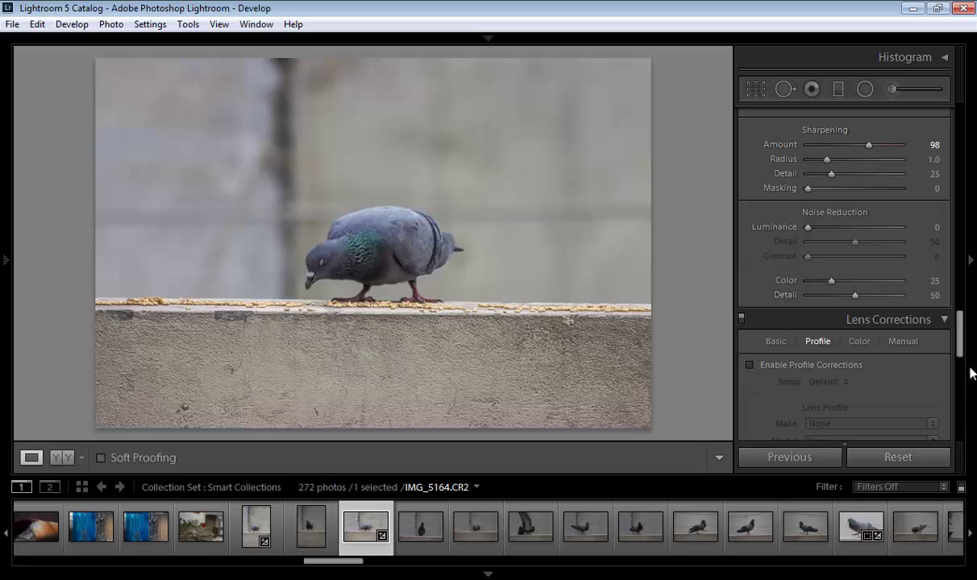
left_click_drag(965, 342, 965, 394)
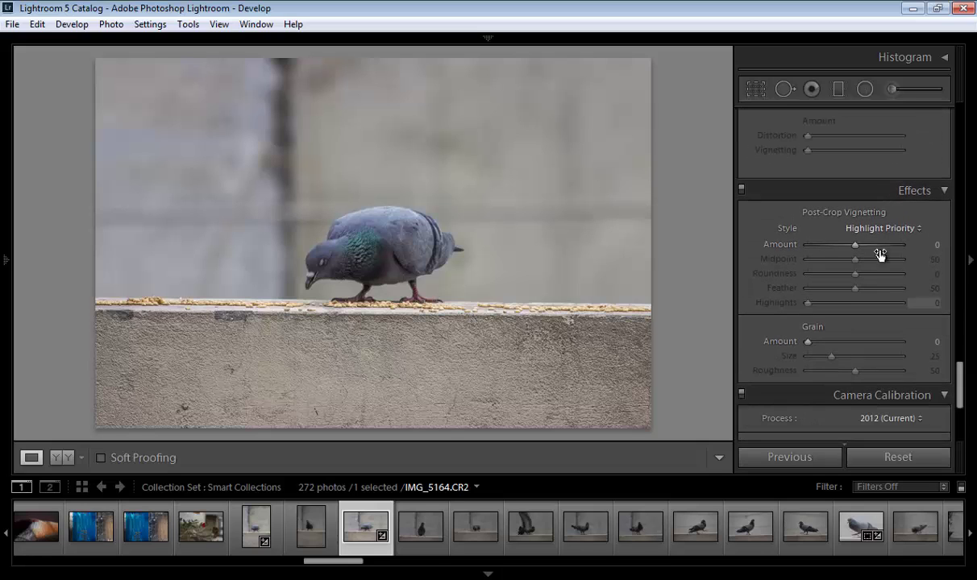
left_click_drag(860, 247, 852, 252)
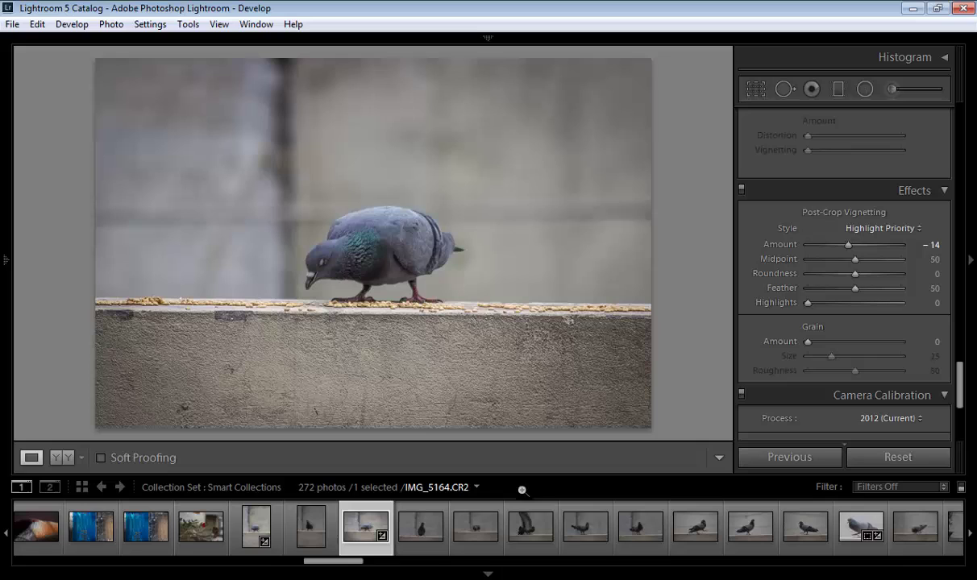
left_click(489, 575)
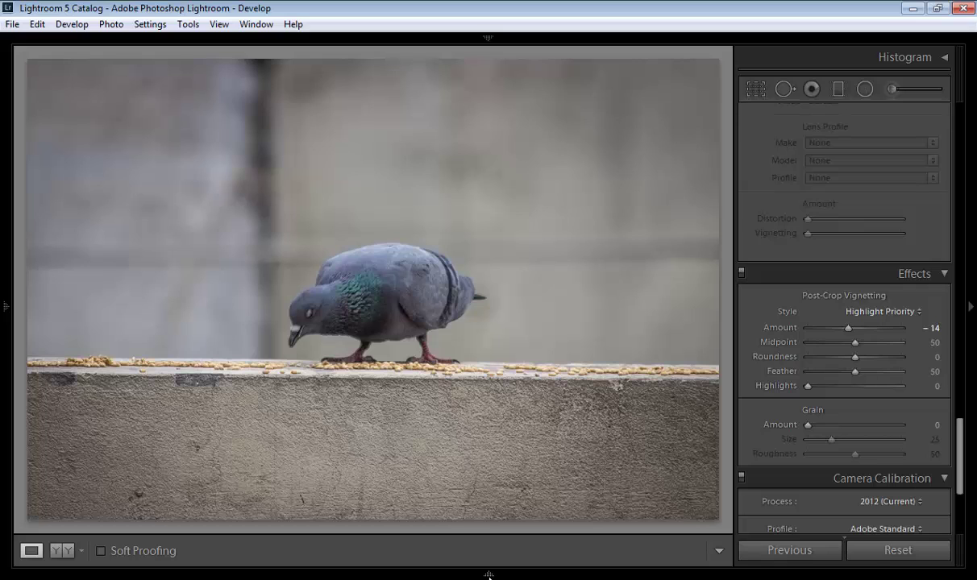
left_click(489, 575)
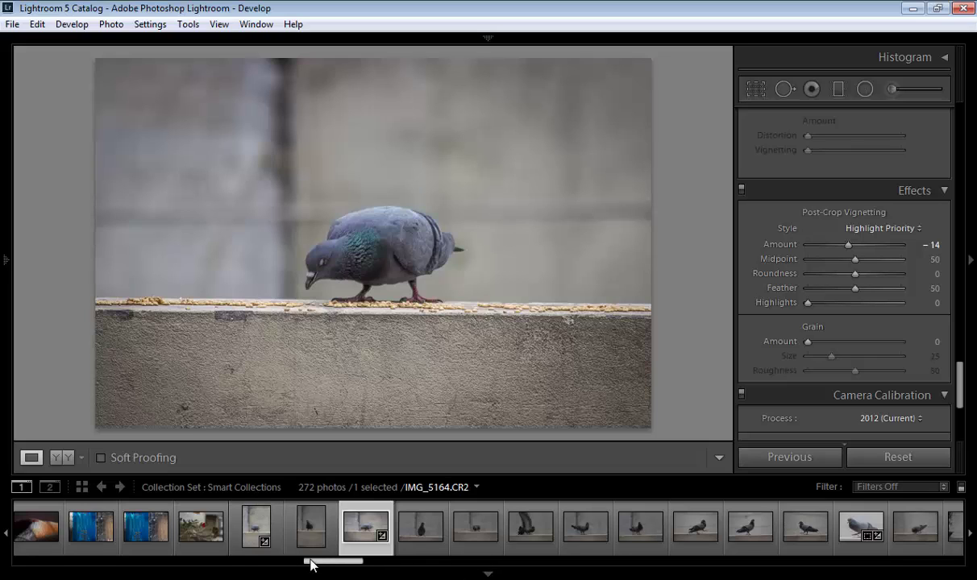
mouse_move(330, 562)
left_mouse_down()
mouse_move(349, 563)
mouse_move(338, 563)
left_mouse_up()
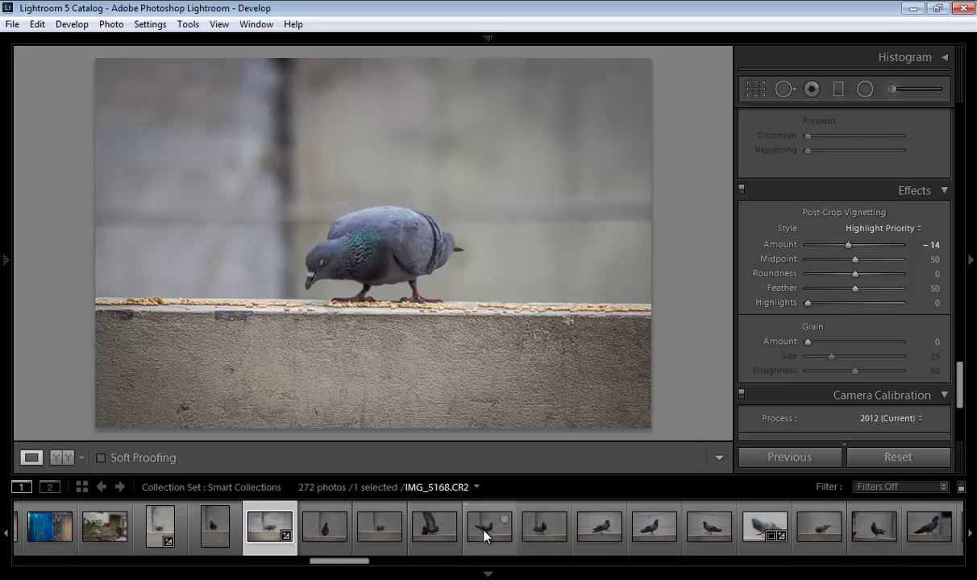
Ctrl-select five similar pigeon thumbnails alongside the edited IMG_5164
left_click(484, 534, "ctrl")
left_click(539, 535, "ctrl")
left_click(596, 541, "ctrl")
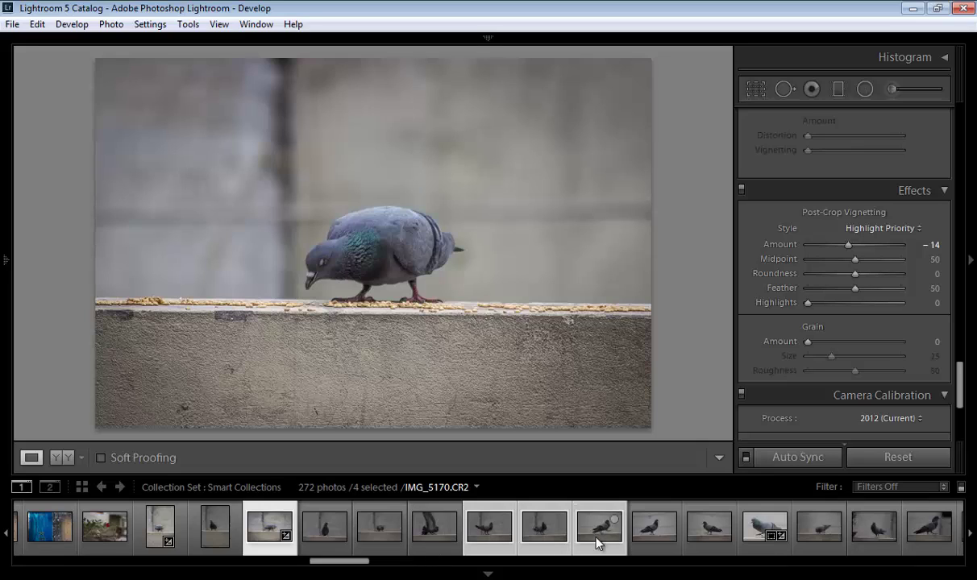
left_click(645, 525, "ctrl")
left_click(698, 528, "ctrl")
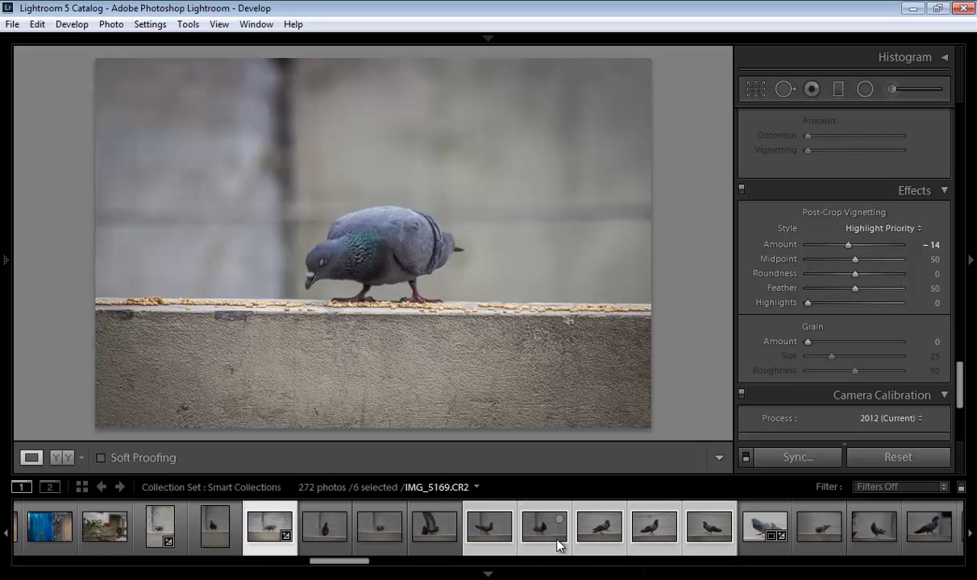
Open Synchronize Settings and uncheck Local Adjustments
left_click(789, 460)
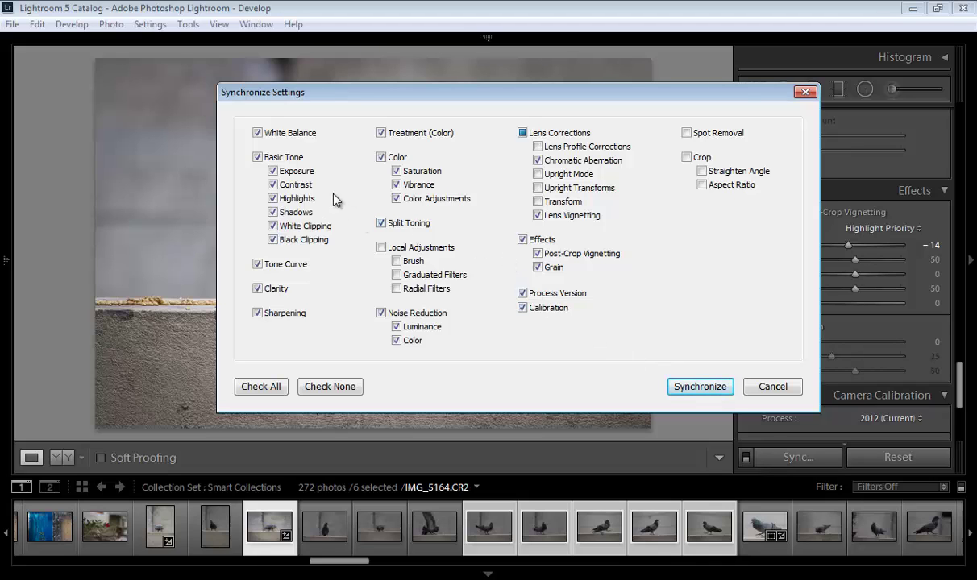
left_click_drag(282, 95, 251, 92)
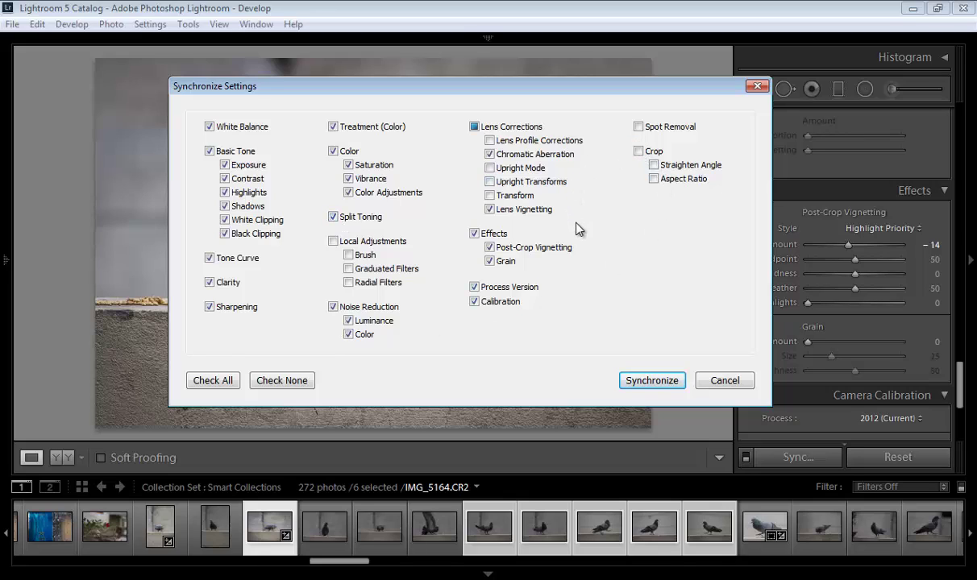
left_click(333, 241)
Synchronize the settings, then view the flapping and standing pigeon shots individually
left_click(668, 381)
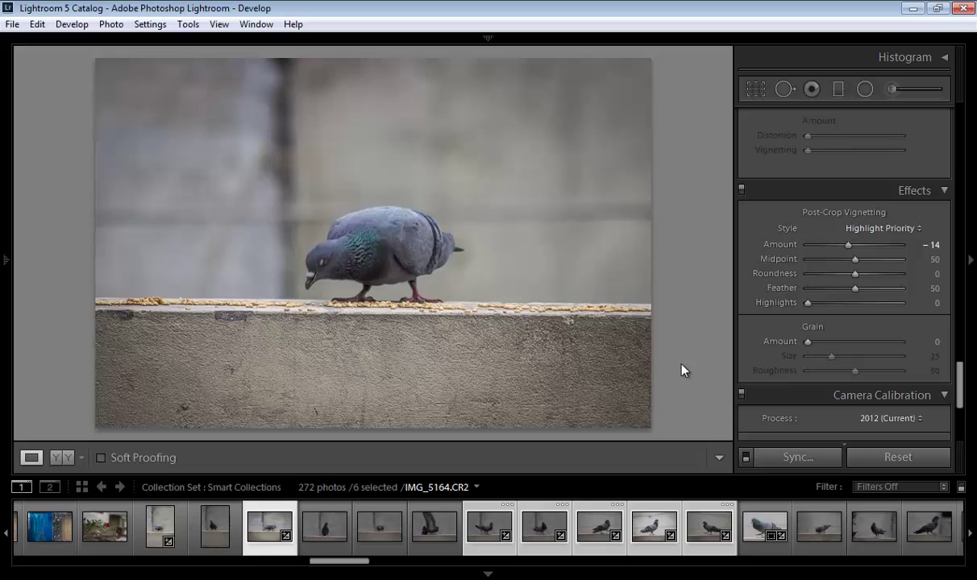
left_click(433, 523)
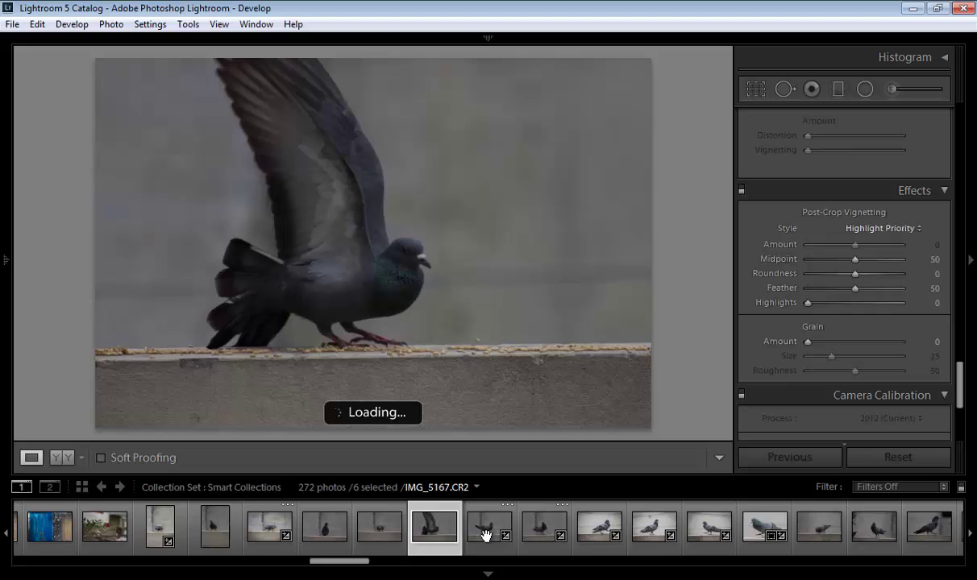
left_click(487, 537)
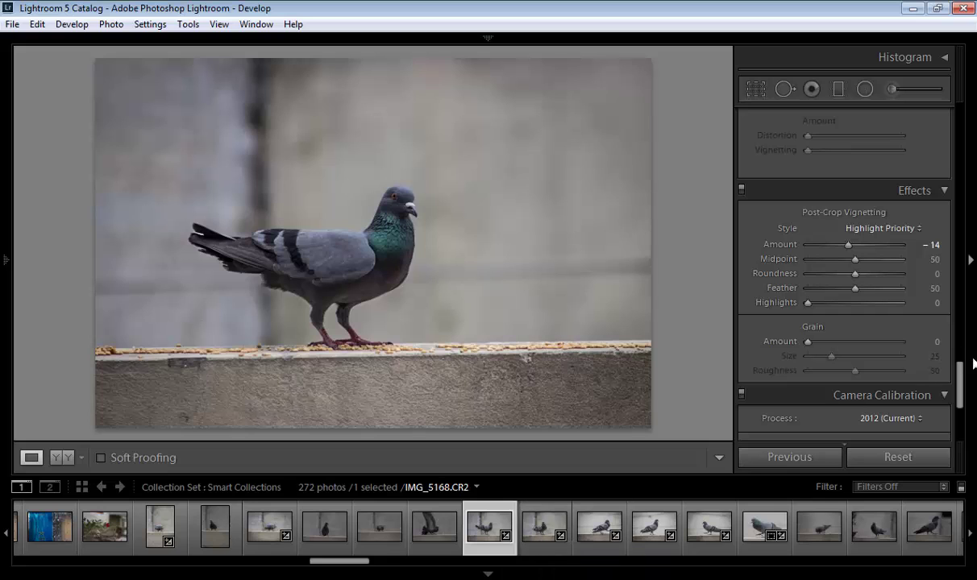
Check the Basic values (Shadows +100, Whites +59) on the next synced shots through IMG_5170
left_click_drag(961, 382, 960, 139)
scroll(823, 143, "up", 2)
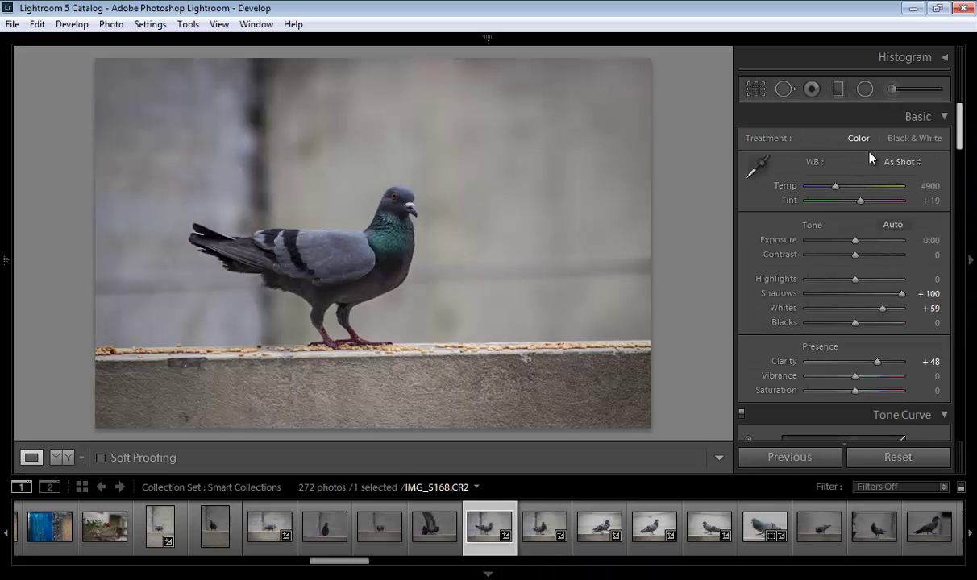
left_click(543, 533)
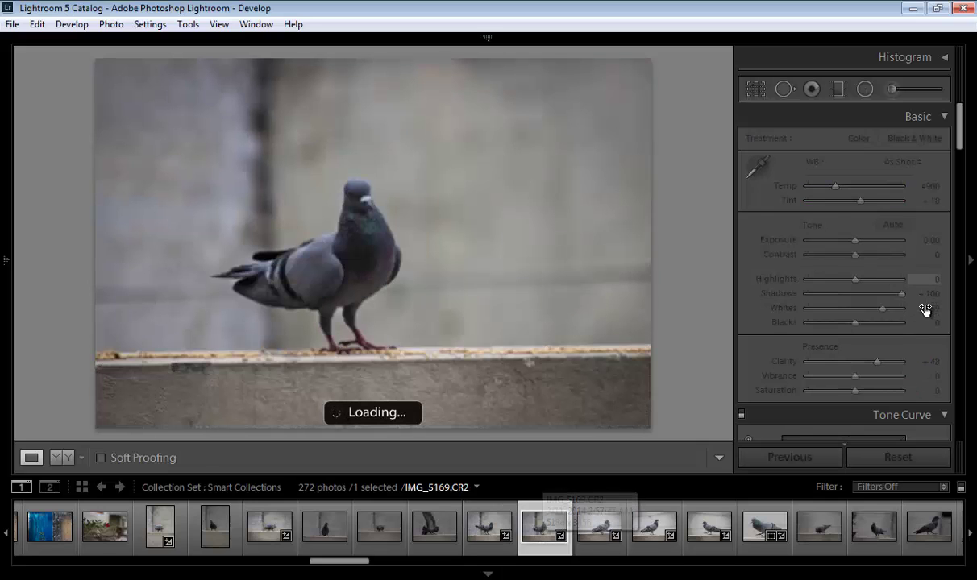
left_click(588, 539)
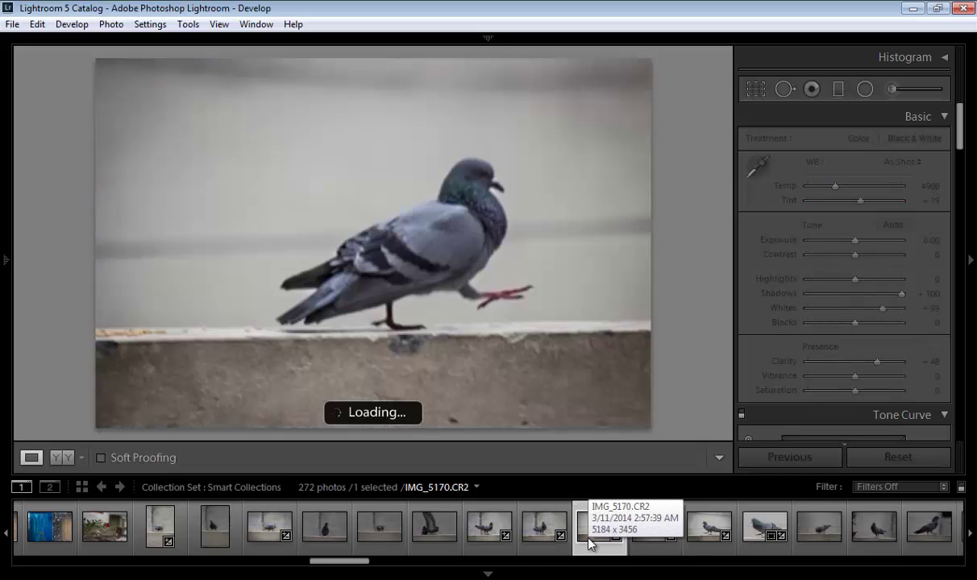